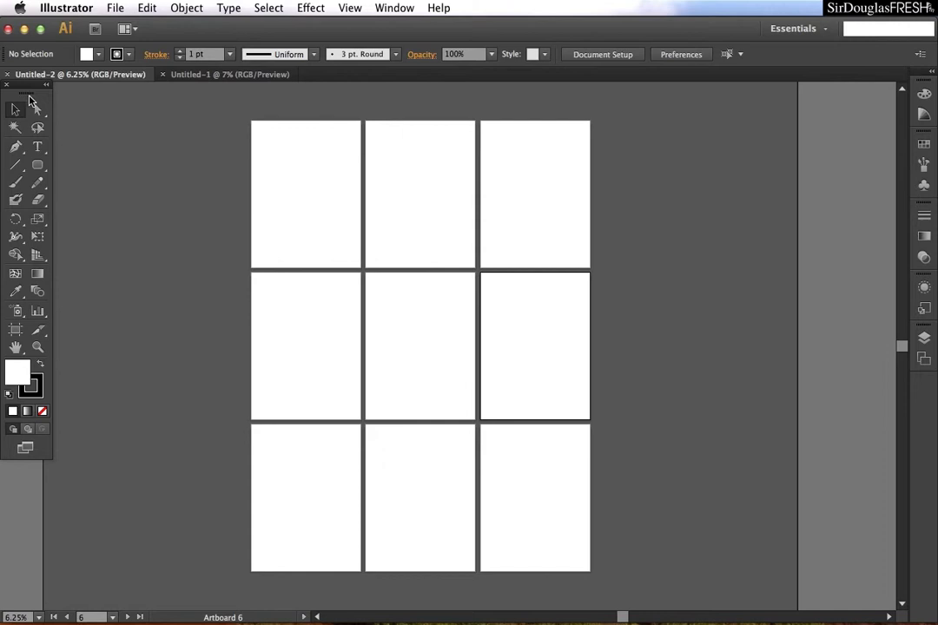
# Step: Shift the application frame right and undock the right panel column into a floating group
pyautogui.moveTo(628, 24)
pyautogui.mouseDown()
pyautogui.moveTo(690, 25)
pyautogui.moveTo(627, 15)
pyautogui.mouseUp()
pyautogui.moveTo(923, 78)
pyautogui.mouseDown()
pyautogui.moveTo(860, 87)
pyautogui.moveTo(911, 93)
pyautogui.mouseUp()
# Step: Open the Character panel from the Window > Type menu
pyautogui.click(352, 10)
pyautogui.moveTo(393, 8)
pyautogui.moveTo(445, 552)
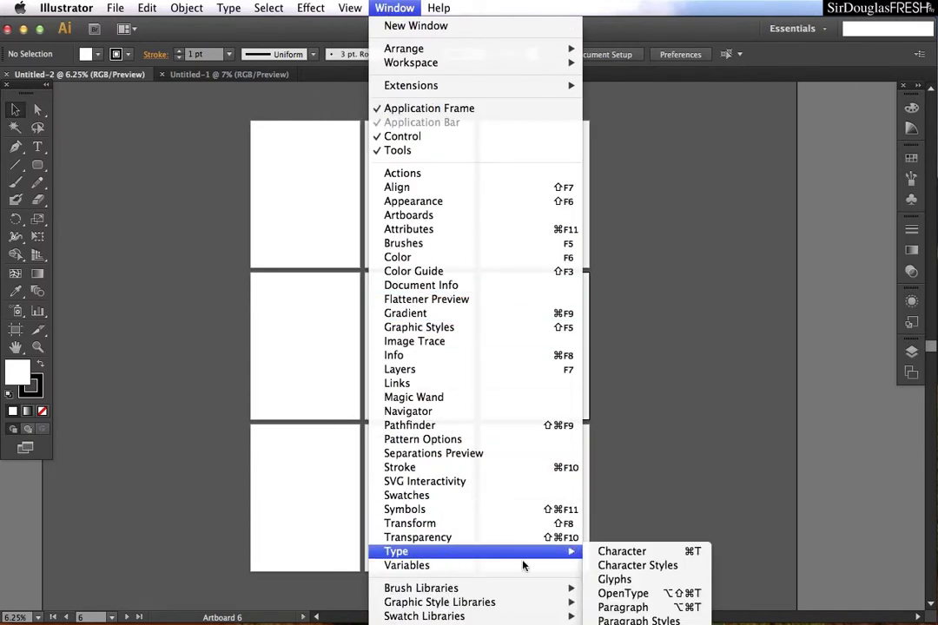
pyautogui.click(627, 552)
# Step: Look through the Character, Paragraph and OpenType tabs, then separate and close the OpenType panel
pyautogui.click(646, 104)
pyautogui.click(590, 103)
pyautogui.click(546, 104)
pyautogui.click(598, 104)
pyautogui.click(649, 103)
pyautogui.click(688, 91)
pyautogui.moveTo(542, 152); pyautogui.dragTo(440, 175)
pyautogui.click(438, 173)
# Step: Dock the Character and Paragraph group in the right dock beside the icon strip
pyautogui.click(588, 93)
pyautogui.moveTo(647, 97); pyautogui.dragTo(868, 87)
pyautogui.click(931, 89)
pyautogui.click(911, 108)
pyautogui.moveTo(910, 86); pyautogui.dragTo(747, 98)
# Step: Open the Navigator panel and dock it below Paragraph
pyautogui.click(400, 10)
pyautogui.click(447, 412)
pyautogui.moveTo(137, 266); pyautogui.dragTo(830, 219)
# Step: Group the Color panel with Swatches, try spectrum colours, then reset to white fill and black stroke
pyautogui.moveTo(752, 157); pyautogui.dragTo(857, 210)
pyautogui.moveTo(840, 217); pyautogui.dragTo(837, 217)
pyautogui.click(789, 214)
pyautogui.press('F6')
pyautogui.moveTo(820, 252); pyautogui.dragTo(907, 257)
pyautogui.click(10, 393)
# Step: Collapse the right dock to icons and dock the Layers panel beside the icon strip
pyautogui.click(930, 73)
pyautogui.moveTo(867, 78); pyautogui.dragTo(909, 90)
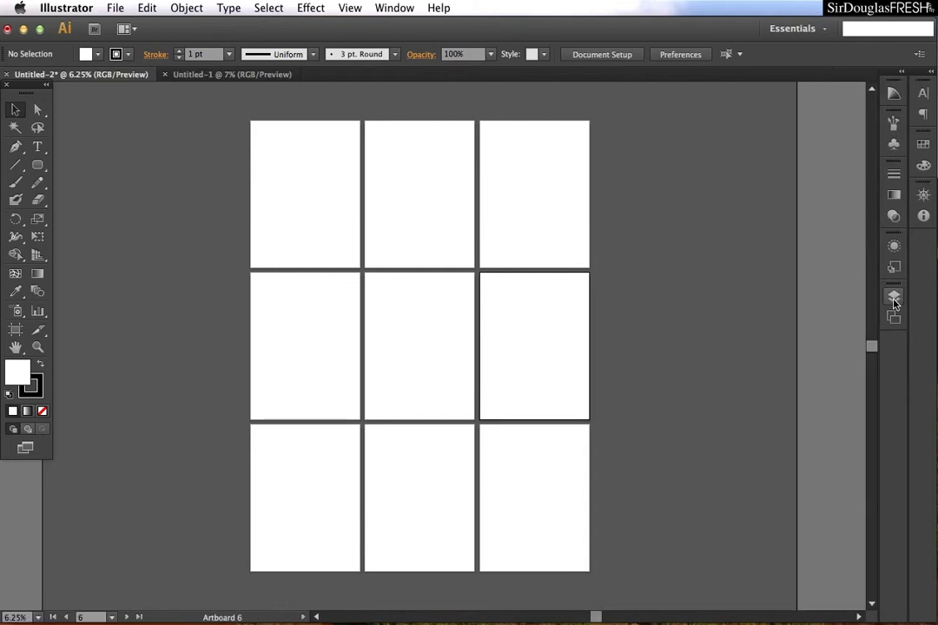
pyautogui.click(894, 301)
pyautogui.moveTo(784, 285); pyautogui.dragTo(803, 329)
# Step: Stack the Transform/Align/Pathfinder group above Layers, then briefly hide and restore all panels with Tab
pyautogui.click(394, 8)
pyautogui.click(488, 524)
pyautogui.moveTo(170, 317); pyautogui.dragTo(804, 307)
pyautogui.moveTo(809, 304); pyautogui.dragTo(806, 360)
pyautogui.press('Tab')
pyautogui.press('Tab')
# Step: Turn on Show Options for the Transform and Align panels, leaving Pathfinder unchanged
pyautogui.click(871, 370)
pyautogui.click(911, 370)
pyautogui.click(771, 369)
pyautogui.click(870, 369)
pyautogui.click(912, 370)
pyautogui.click(808, 369)
pyautogui.click(871, 369)
pyautogui.click(872, 369)
pyautogui.click(766, 369)
# Step: Raise the panel group to reveal the Layers footer and toggle the Tools panel between one and two columns
pyautogui.moveTo(799, 365); pyautogui.dragTo(791, 305)
pyautogui.press('v')
pyautogui.click(47, 86)
pyautogui.click(24, 85)
pyautogui.click(47, 86)
pyautogui.click(21, 85)
pyautogui.press('Tab')
pyautogui.press('Tab')
# Step: Shorten the window and set the status bar to show Number of Undos
pyautogui.moveTo(272, 622); pyautogui.dragTo(273, 556)
pyautogui.moveTo(322, 556); pyautogui.dragTo(322, 521)
pyautogui.click(304, 516)
pyautogui.moveTo(326, 552)
pyautogui.click(485, 592)
# Step: Restore the window's full height and close the floating Align and Layers group
pyautogui.moveTo(371, 524); pyautogui.dragTo(371, 624)
pyautogui.click(707, 300)
pyautogui.click(393, 8)
# Step: Move the Image Trace panel to the lower right, then save the layout as new workspace 'Tuts'
pyautogui.click(445, 343)
pyautogui.moveTo(596, 177)
pyautogui.mouseDown()
pyautogui.moveTo(700, 264)
pyautogui.moveTo(755, 366)
pyautogui.mouseUp()
pyautogui.click(793, 28)
pyautogui.click(816, 181)
pyautogui.write('Tuts')
pyautogui.click(726, 436)
pyautogui.click(821, 31)
# Step: Switch to the FRESH workspace, lower the Pathfinder/Layers group, and briefly open Appearance
pyautogui.click(820, 32)
pyautogui.moveTo(825, 239); pyautogui.dragTo(823, 284)
pyautogui.click(923, 93)
pyautogui.click(923, 94)
# Step: Open the Graphic Styles panel, tear it out of the dock and close it
pyautogui.click(923, 392)
pyautogui.click(898, 381)
pyautogui.moveTo(713, 380); pyautogui.dragTo(534, 376)
pyautogui.click(557, 373)
# Step: Drag a selection marquee across the three-by-three artboard grid
pyautogui.scroll(3, 411, 280)
pyautogui.scroll(-2, 411, 283)
pyautogui.scroll(-2, 408, 282)
pyautogui.moveTo(667, 117); pyautogui.dragTo(167, 561)
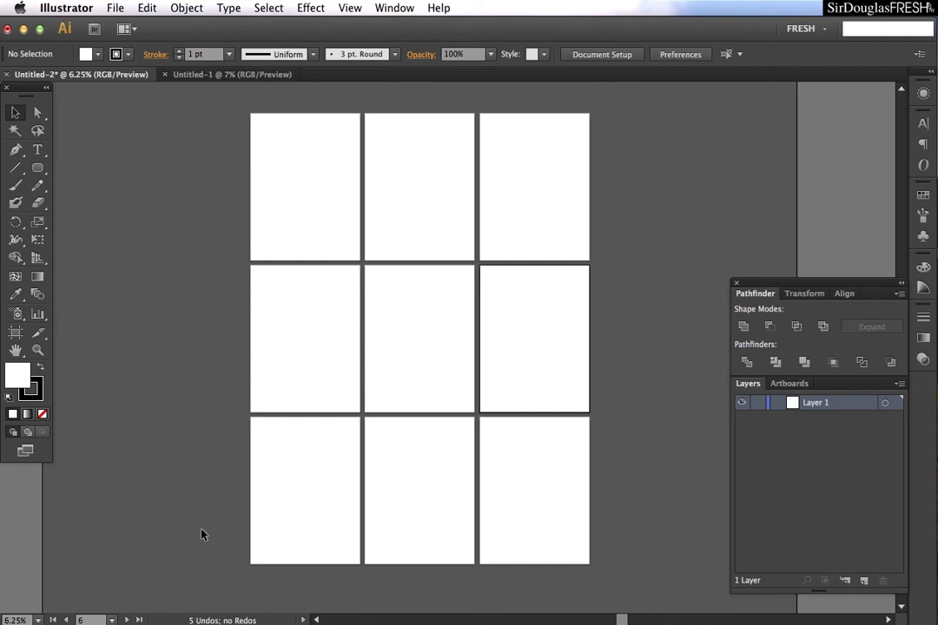